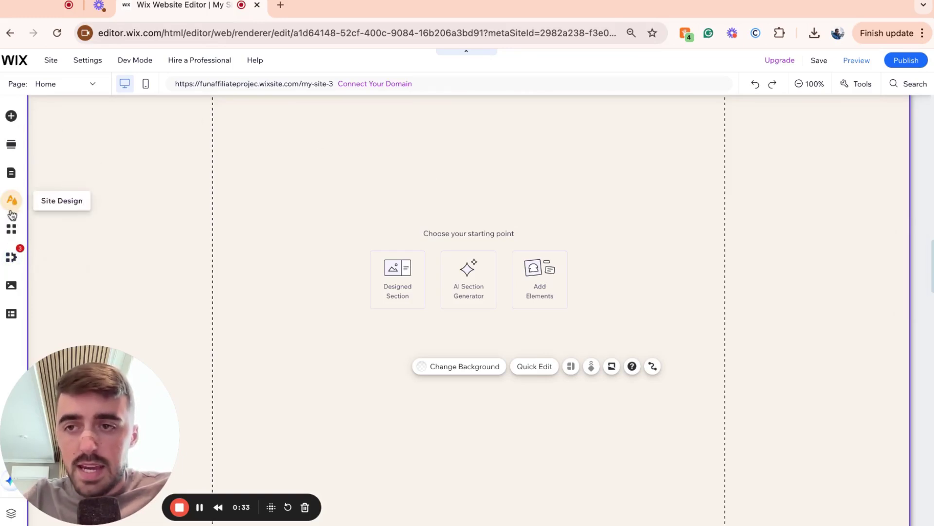
Add the project manager resume thumbnail from Site Files to the page as an image.
{"action": "left_click", "coordinate": [13, 289]}
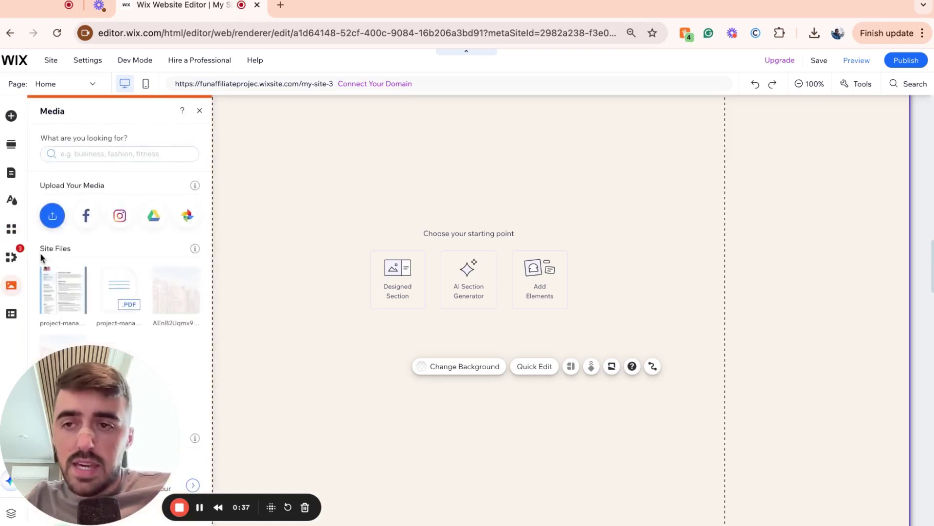
{"action": "left_click", "coordinate": [52, 216]}
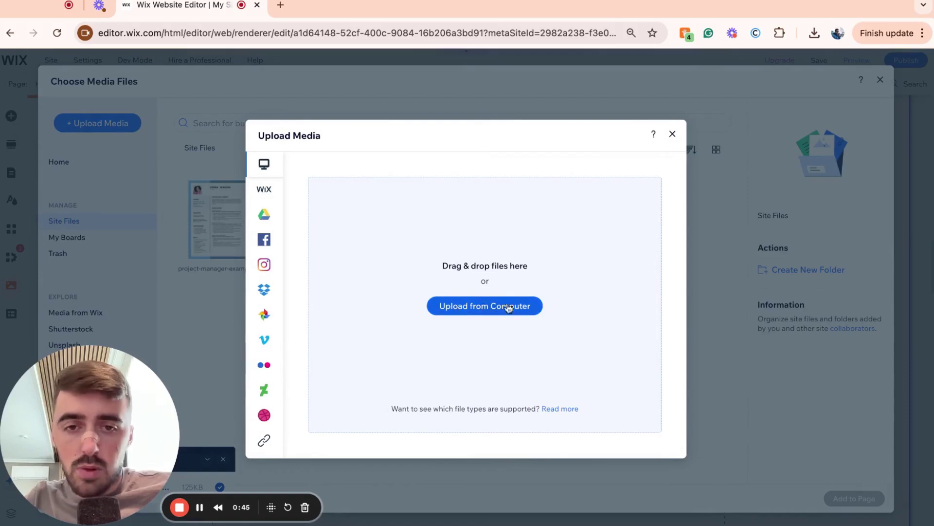
{"action": "left_click", "coordinate": [672, 137]}
{"action": "mouse_move", "coordinate": [217, 219]}
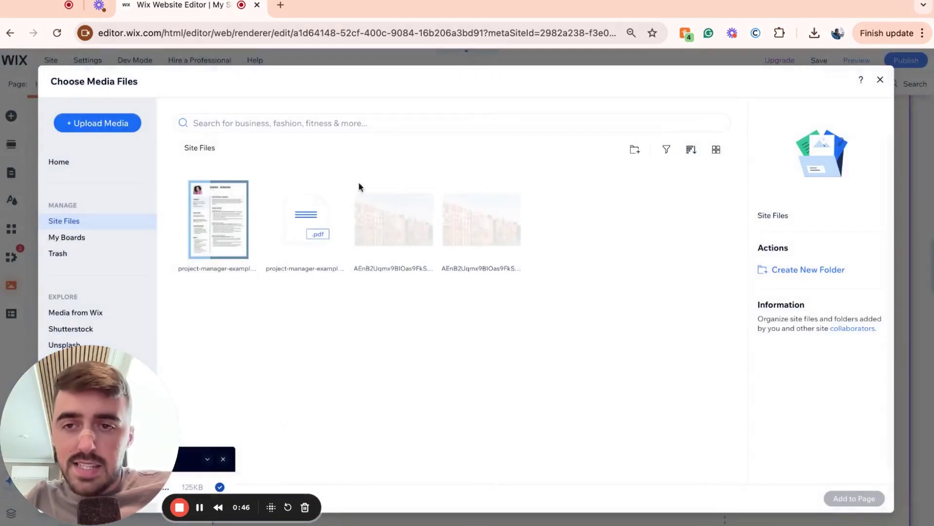
{"action": "left_click", "coordinate": [217, 237]}
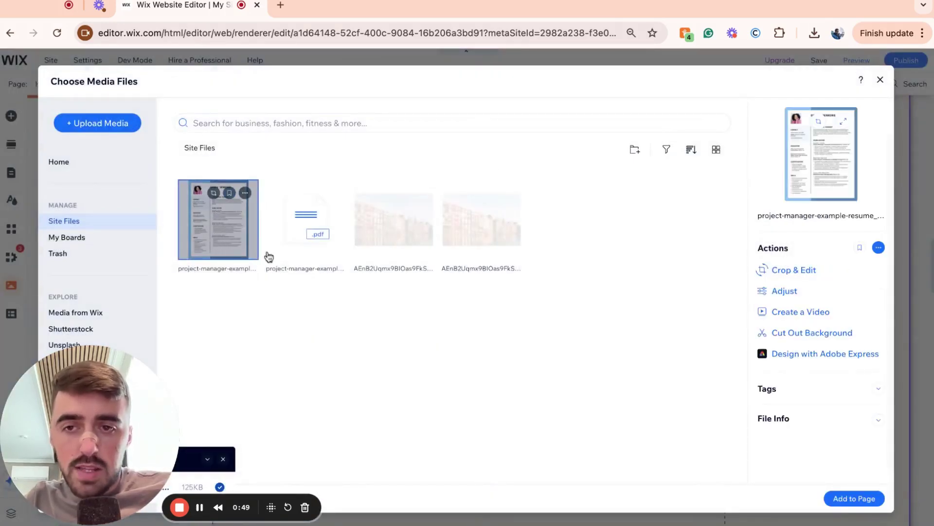
{"action": "left_click", "coordinate": [854, 499]}
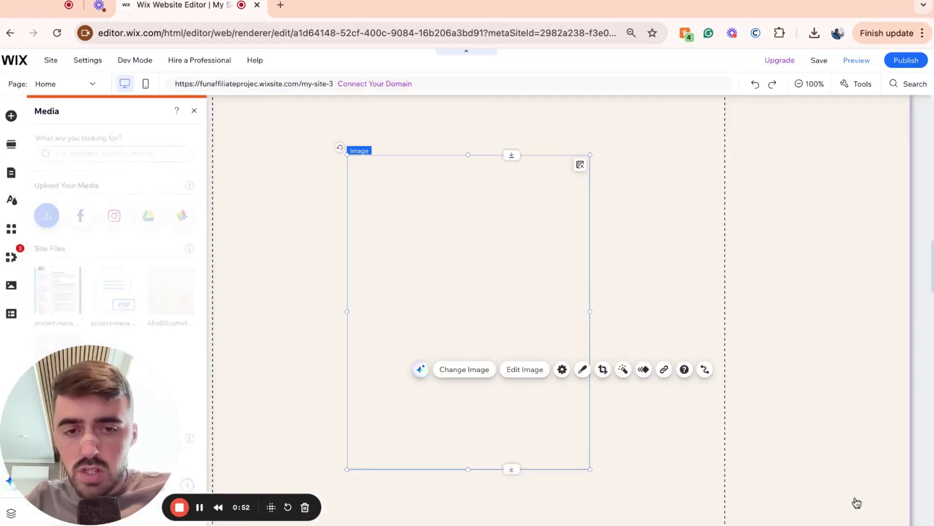
Position the resume image to the left of the page centre.
{"action": "mouse_move", "coordinate": [459, 292]}
{"action": "left_mouse_down"}
{"action": "mouse_move", "coordinate": [458, 250]}
{"action": "mouse_move", "coordinate": [443, 249]}
{"action": "left_mouse_up"}
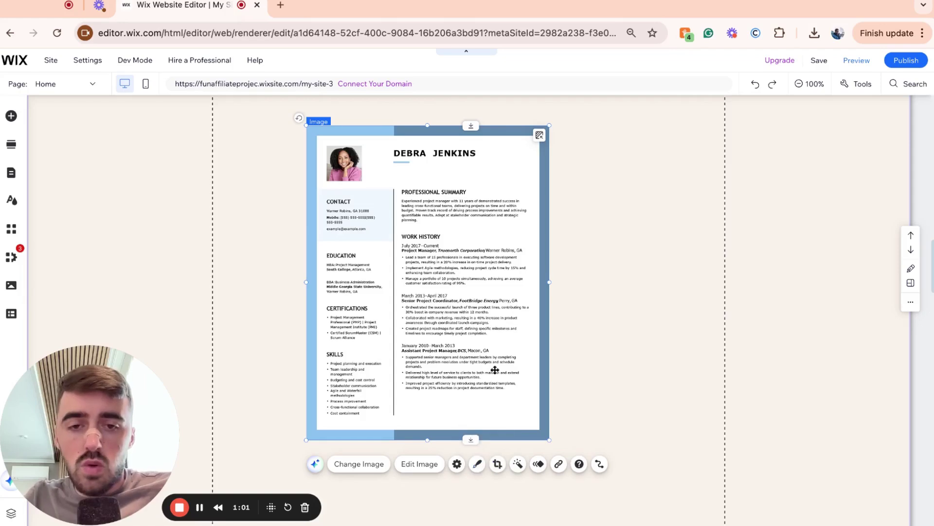
{"action": "left_click_drag", "start_coordinate": [494, 370], "coordinate": [437, 371]}
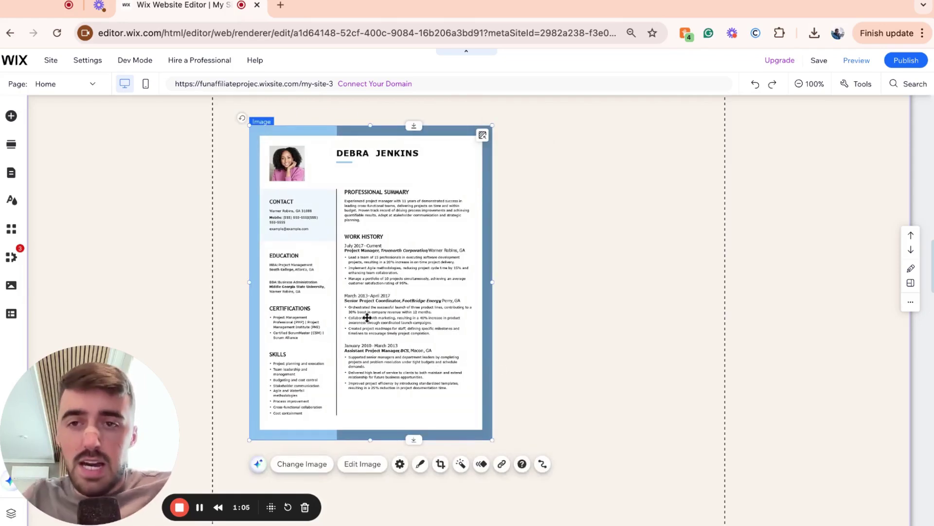
{"action": "left_click_drag", "start_coordinate": [438, 377], "coordinate": [429, 377]}
Give the resume image the thin bordered frame, shift it down-left, and deselect it.
{"action": "left_click", "coordinate": [412, 465]}
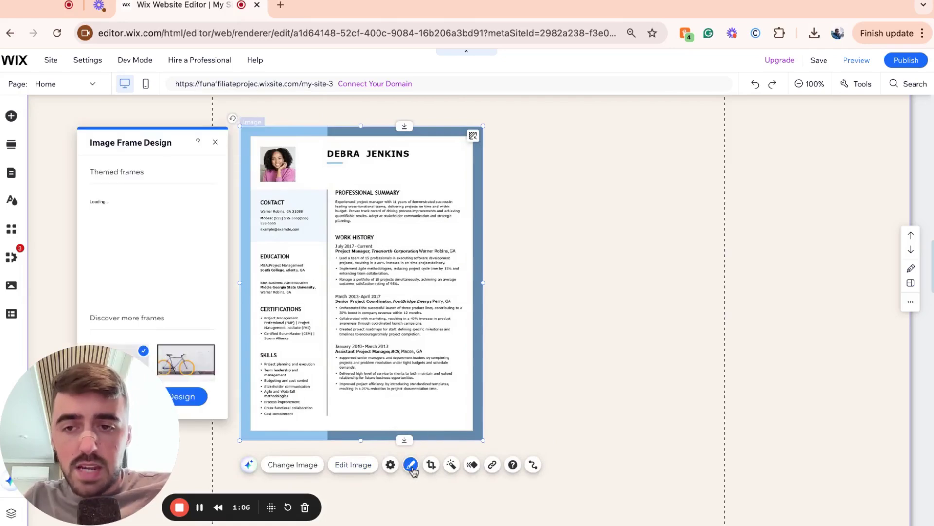
{"action": "left_click", "coordinate": [119, 274]}
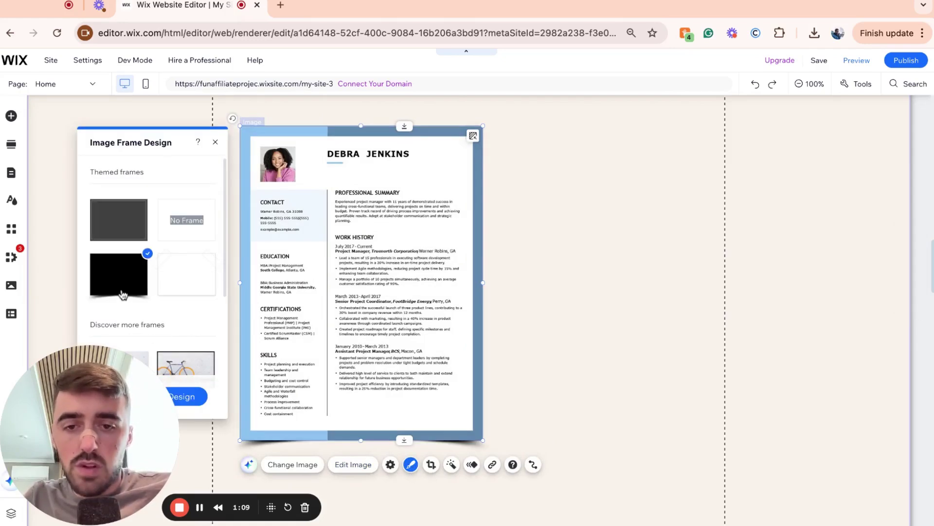
{"action": "scroll", "coordinate": [203, 302], "scroll_direction": "down", "scroll_amount": 1}
{"action": "scroll", "coordinate": [202, 302], "scroll_direction": "down", "scroll_amount": 1}
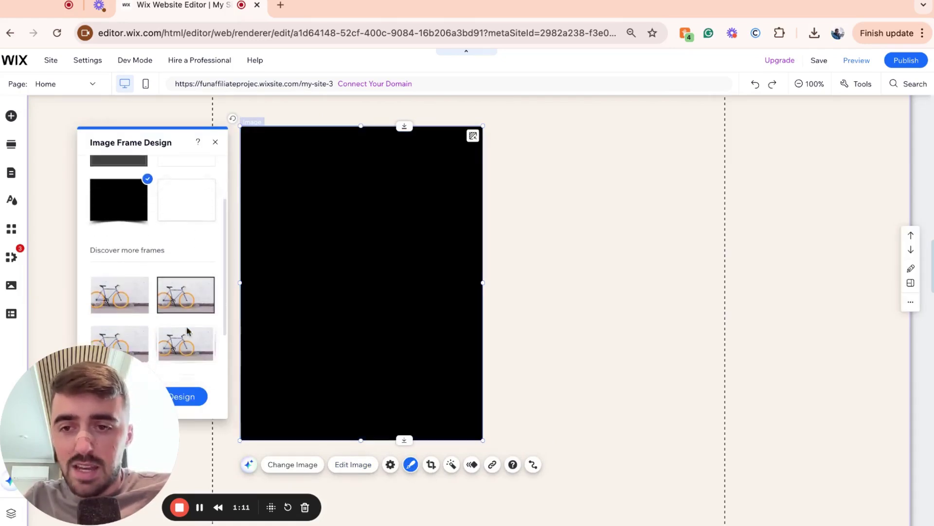
{"action": "left_click", "coordinate": [188, 306]}
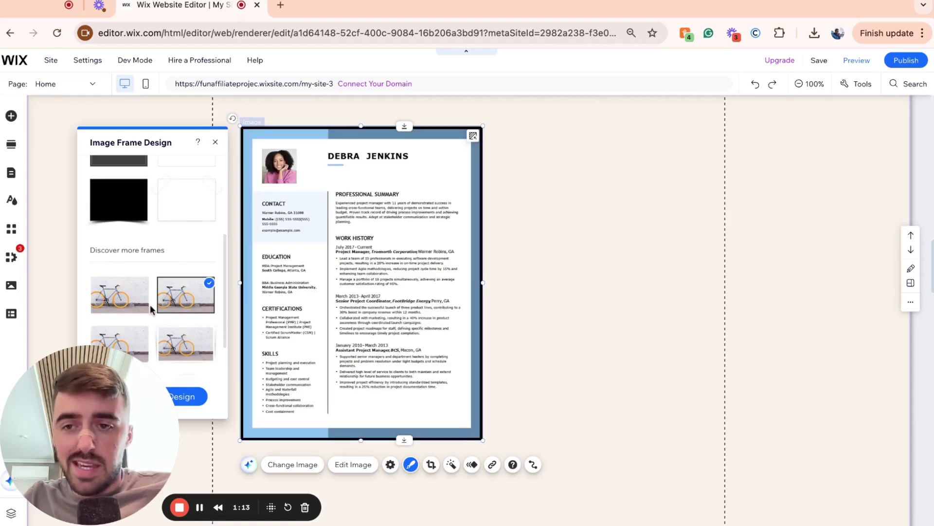
{"action": "left_click", "coordinate": [175, 343]}
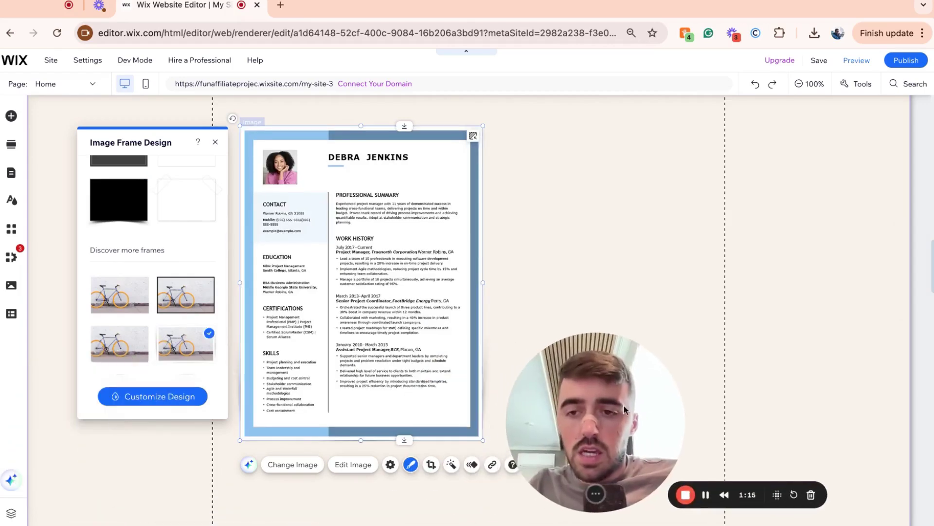
{"action": "left_click", "coordinate": [186, 396]}
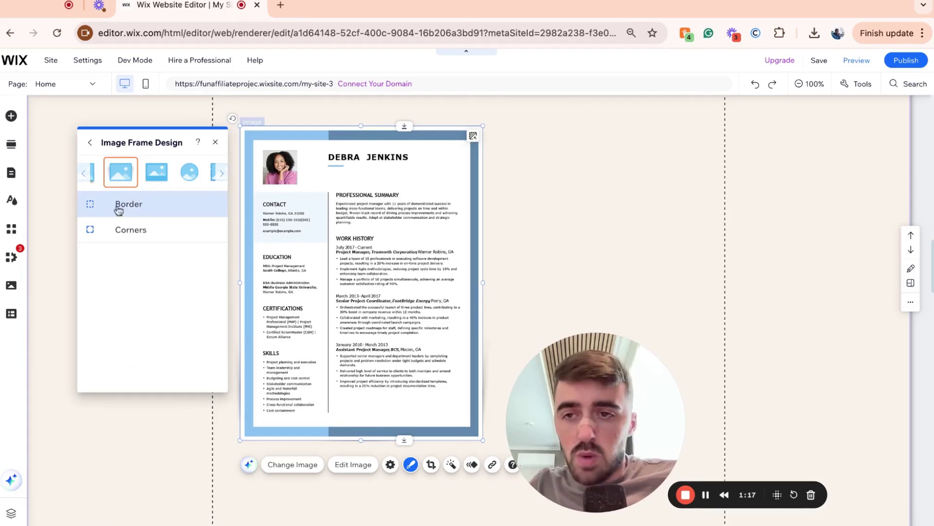
{"action": "left_click", "coordinate": [89, 143]}
{"action": "left_click_drag", "start_coordinate": [342, 205], "coordinate": [330, 253]}
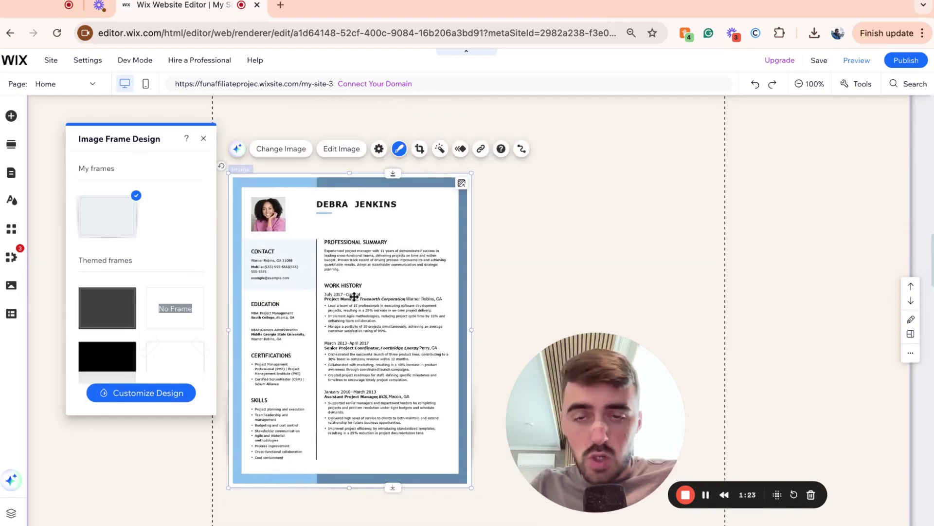
{"action": "left_click", "coordinate": [594, 218]}
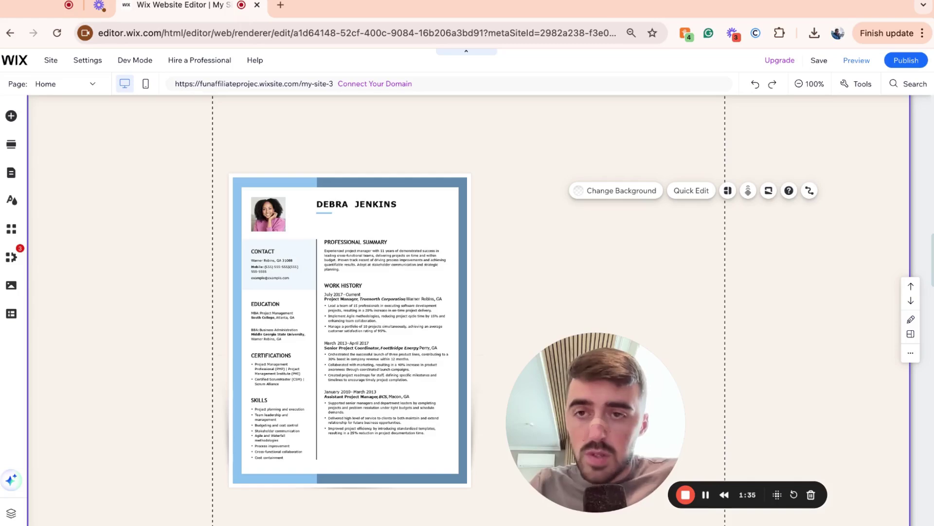
Place a red themed button to the right of the resume image.
{"action": "left_click", "coordinate": [10, 115]}
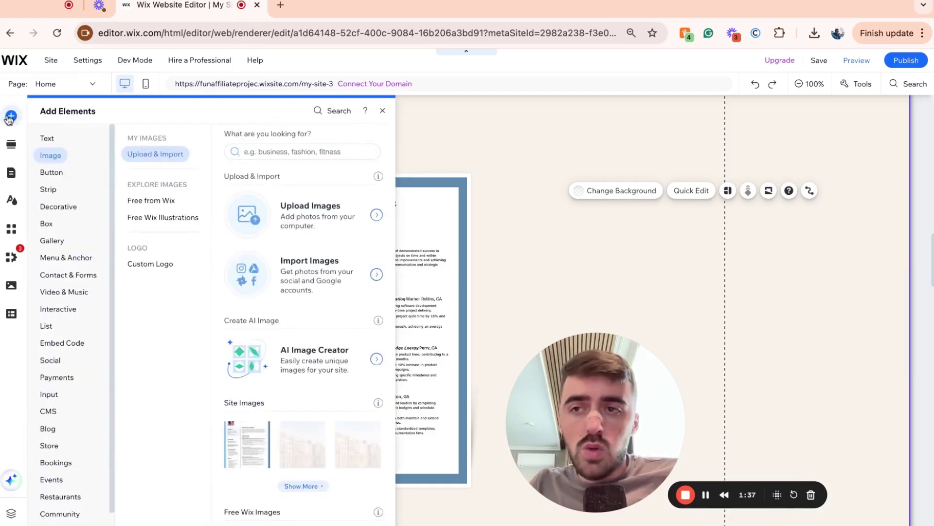
{"action": "left_click", "coordinate": [51, 173]}
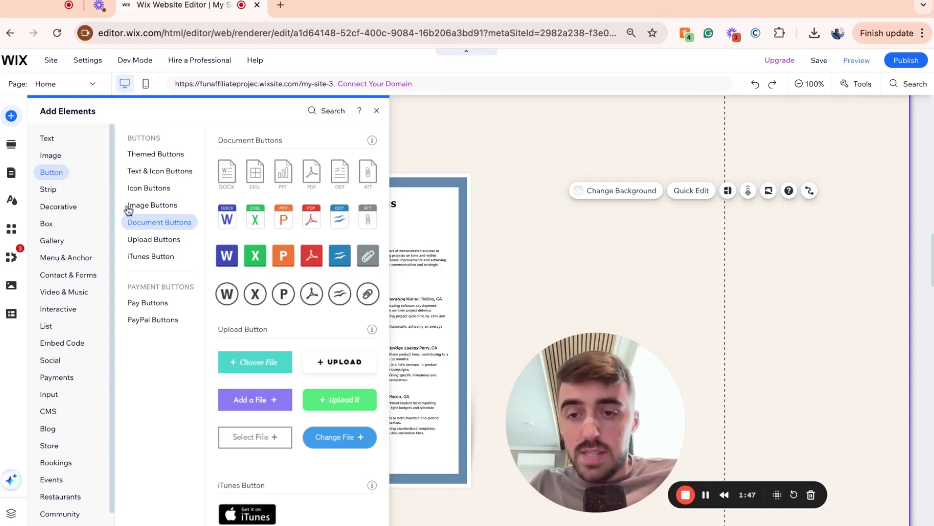
{"action": "scroll", "coordinate": [292, 423], "scroll_direction": "down", "scroll_amount": 4}
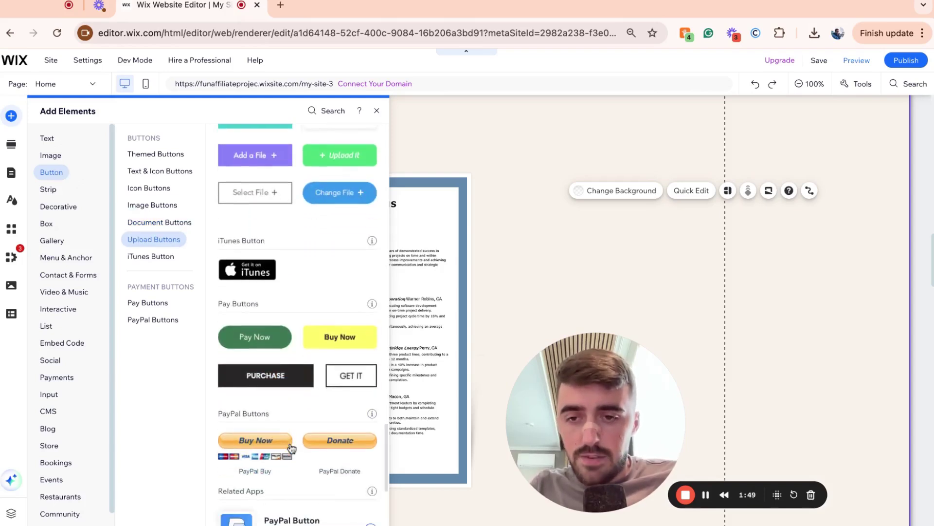
{"action": "scroll", "coordinate": [292, 438], "scroll_direction": "down", "scroll_amount": 3}
{"action": "scroll", "coordinate": [292, 424], "scroll_direction": "up", "scroll_amount": 4}
{"action": "scroll", "coordinate": [292, 365], "scroll_direction": "up", "scroll_amount": 4}
{"action": "left_click", "coordinate": [156, 154]}
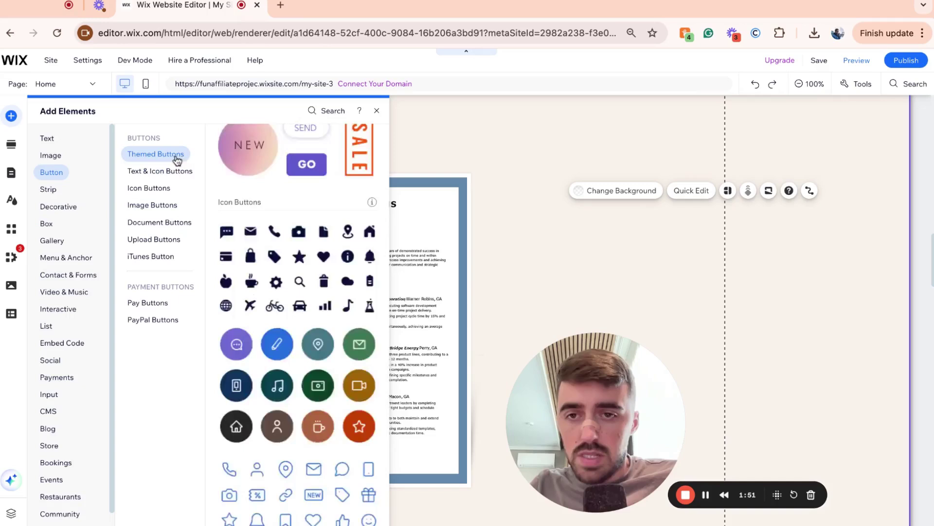
{"action": "left_click", "coordinate": [334, 209]}
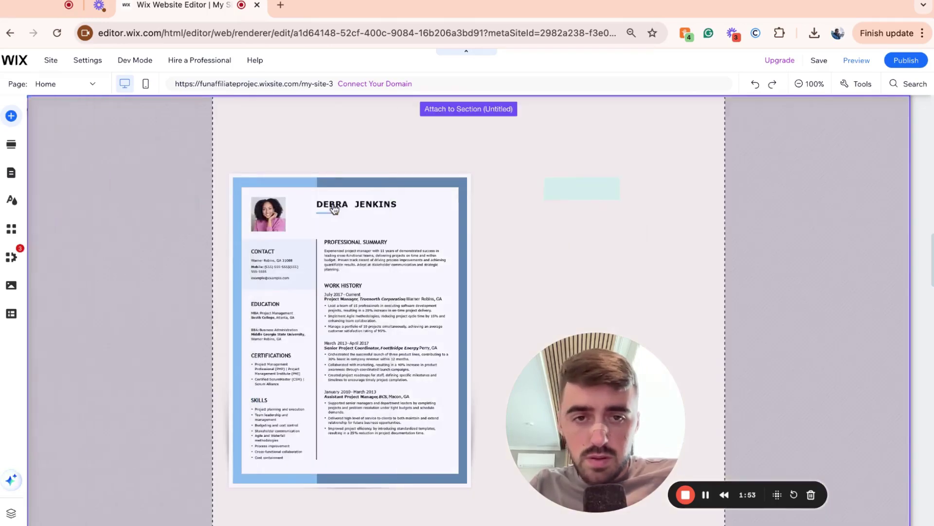
{"action": "left_click_drag", "start_coordinate": [334, 209], "coordinate": [582, 188]}
Label the button 'View My Resume' and widen it to show the full label.
{"action": "left_click", "coordinate": [564, 152]}
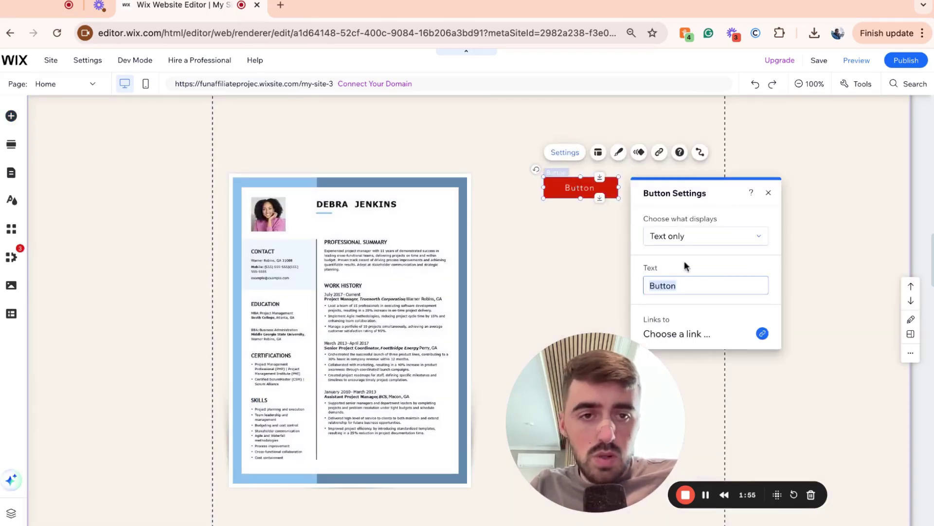
{"action": "type", "text": "View "}
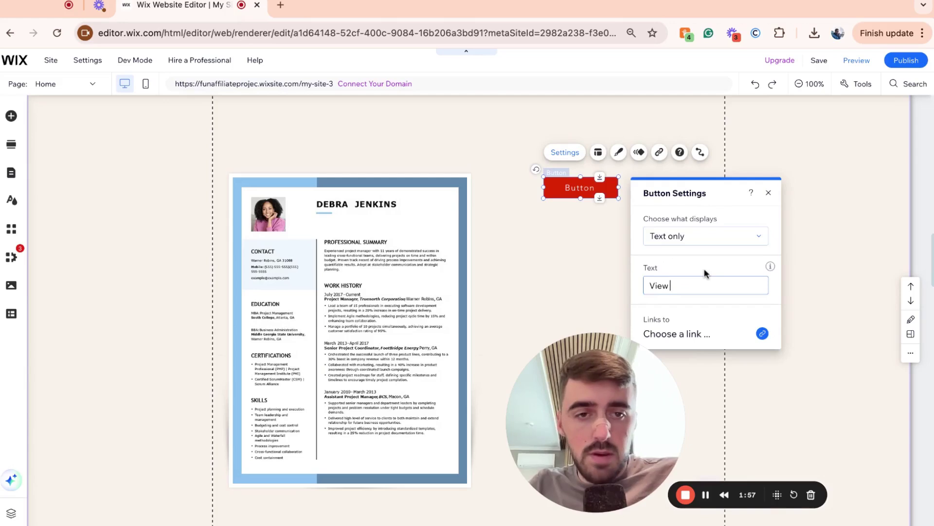
{"action": "type", "text": "My Resume"}
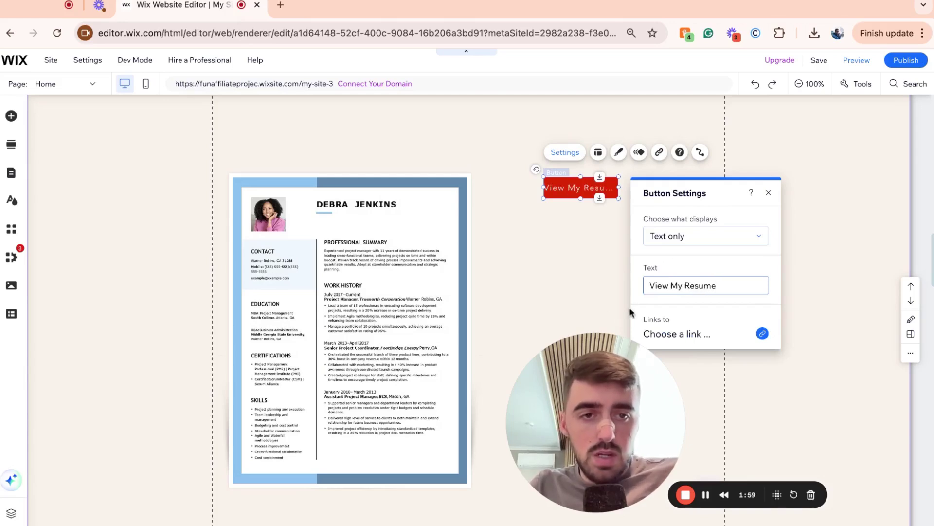
{"action": "left_click", "coordinate": [602, 308]}
{"action": "left_click", "coordinate": [584, 188]}
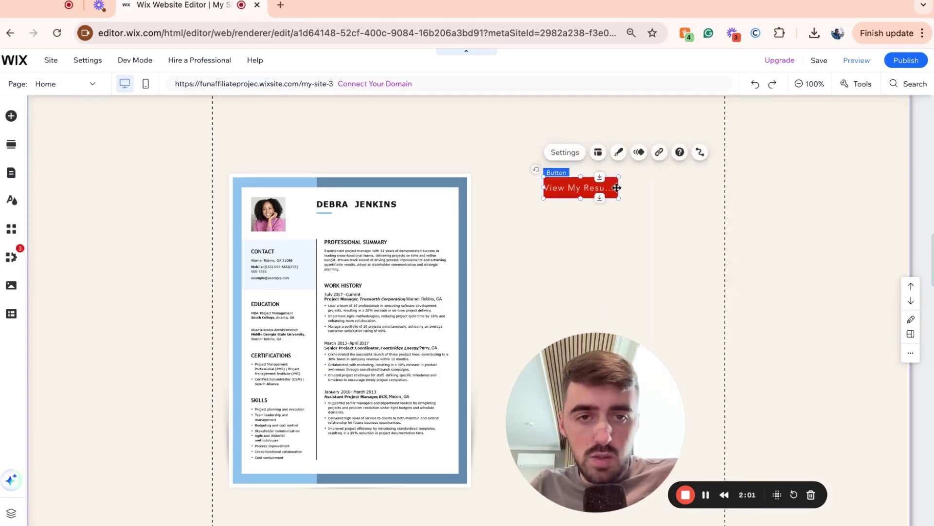
{"action": "left_click_drag", "start_coordinate": [618, 188], "coordinate": [638, 187]}
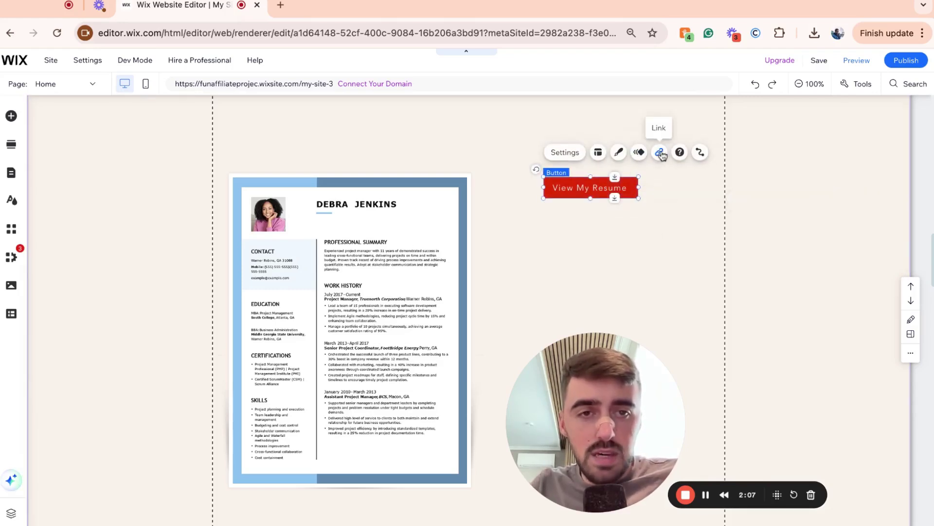
Link the View My Resume button to the document project-manager-example-resume.pdf.
{"action": "left_click", "coordinate": [661, 152]}
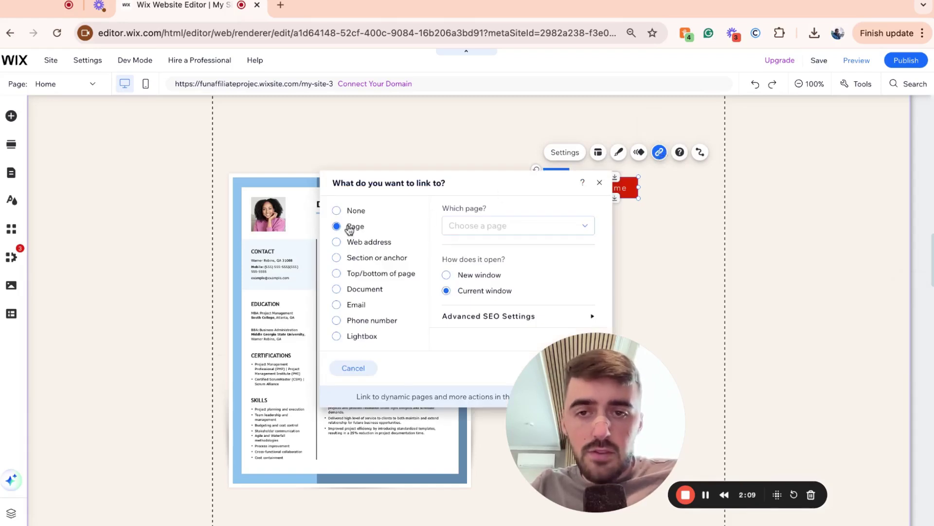
{"action": "left_click", "coordinate": [337, 289]}
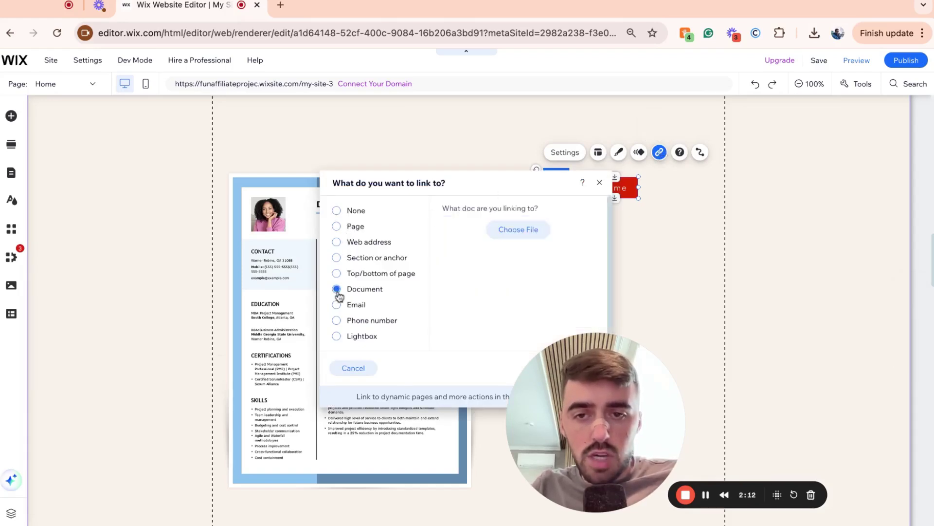
{"action": "left_click", "coordinate": [534, 233]}
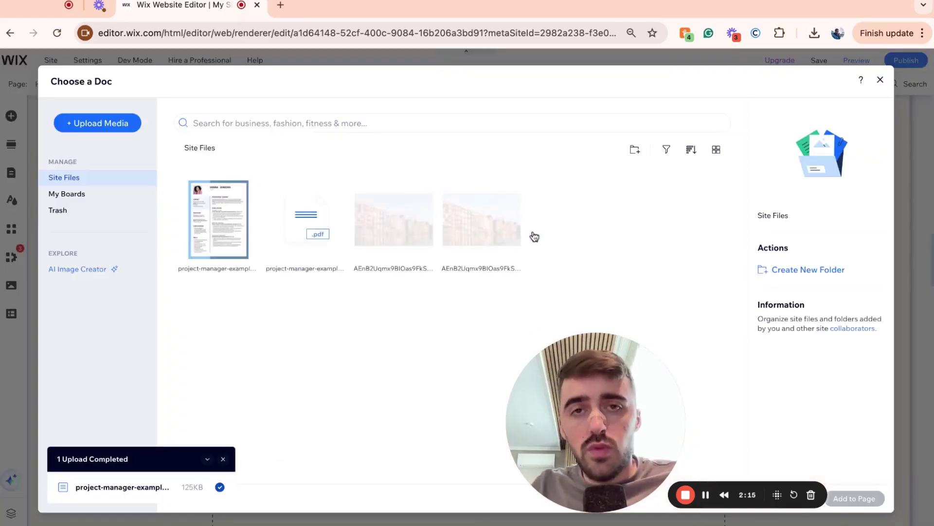
{"action": "mouse_move", "coordinate": [481, 219]}
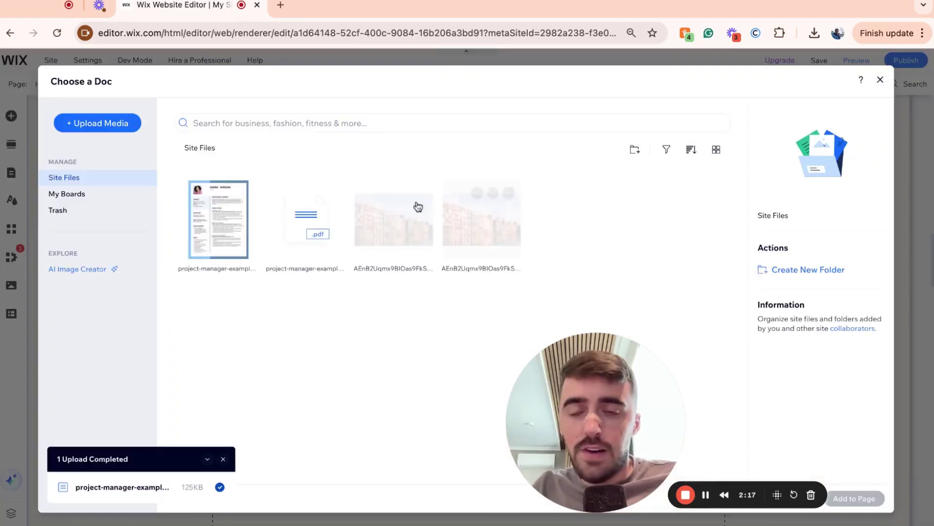
{"action": "left_click", "coordinate": [303, 219]}
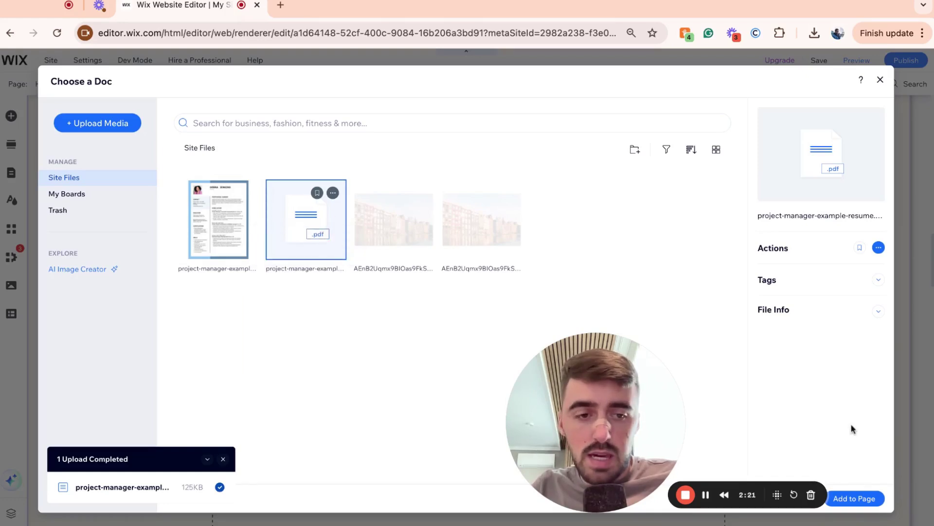
{"action": "left_click", "coordinate": [849, 498]}
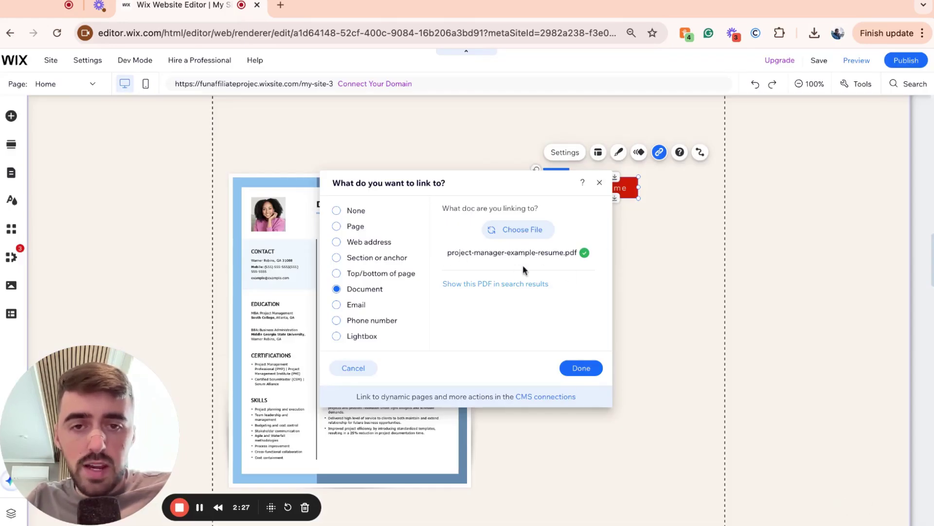
{"action": "left_click", "coordinate": [581, 367]}
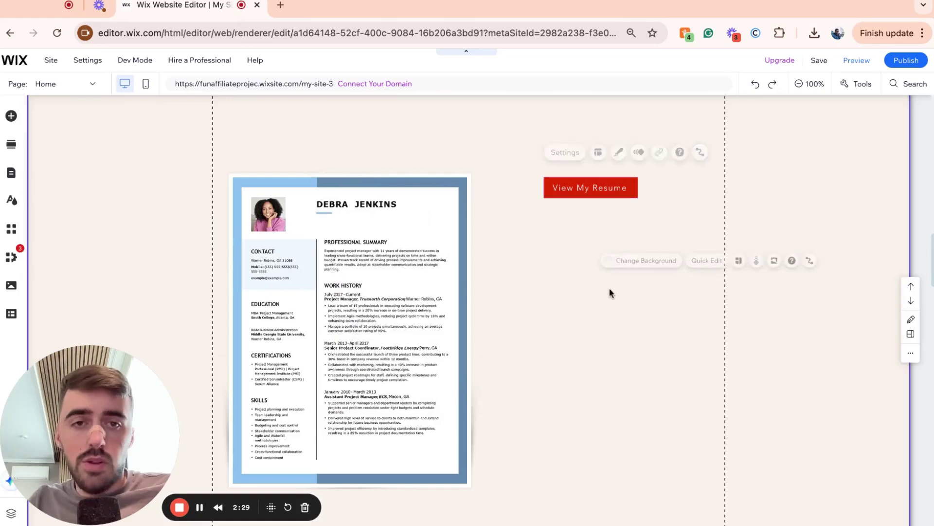
Preview the site, check View My Resume opens the PDF, then close its tab.
{"action": "left_click", "coordinate": [856, 60]}
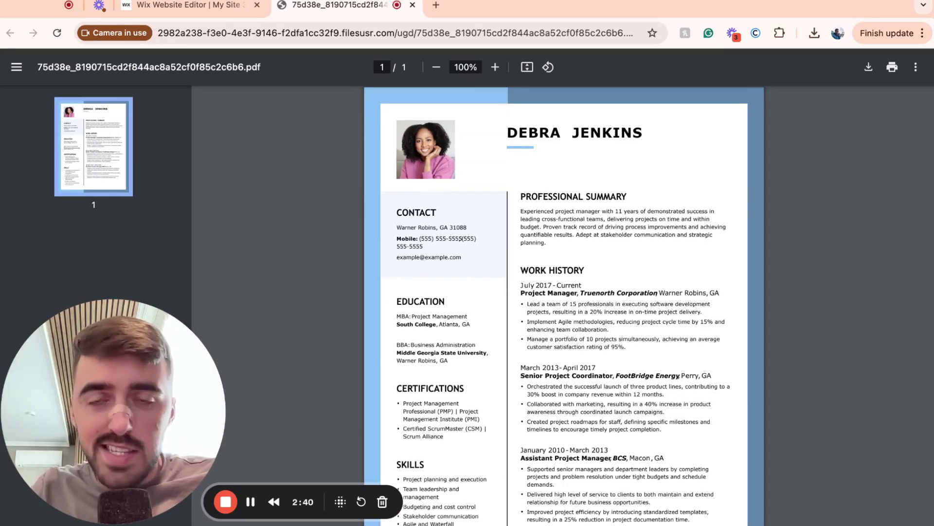
{"action": "left_click", "coordinate": [412, 5]}
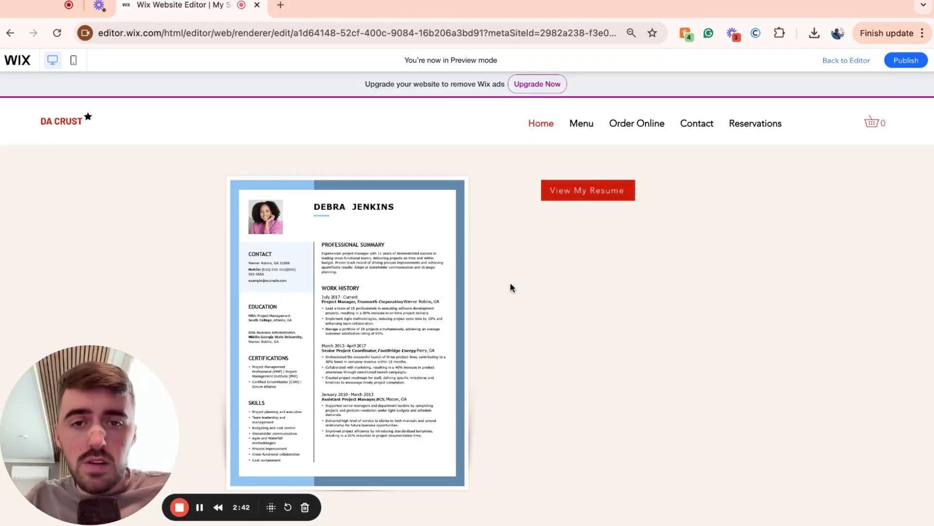